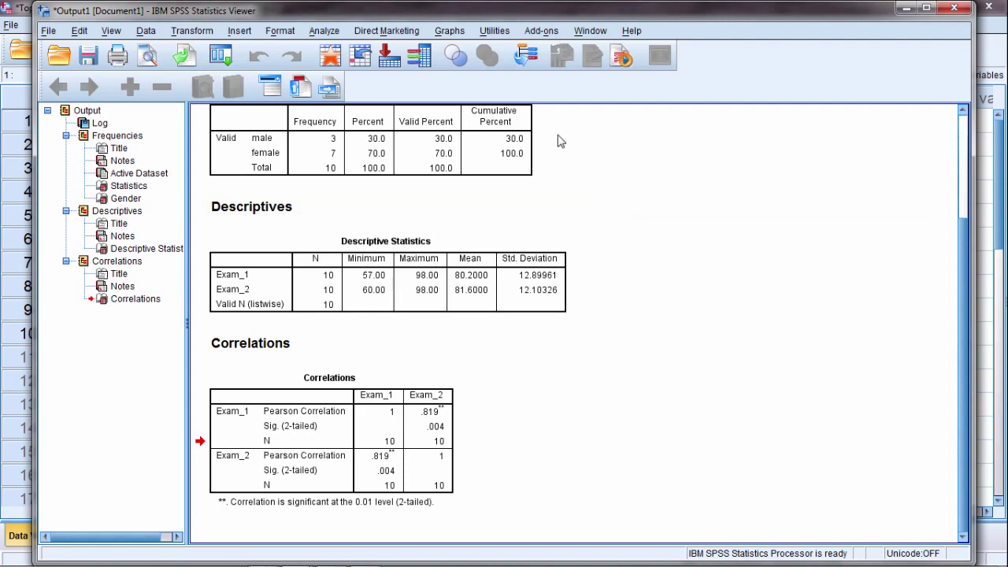
Step: From the data window, create a Legacy Dialogs simple bar chart with Gender on the category axis
{"action": "left_click", "coordinate": [329, 64]}
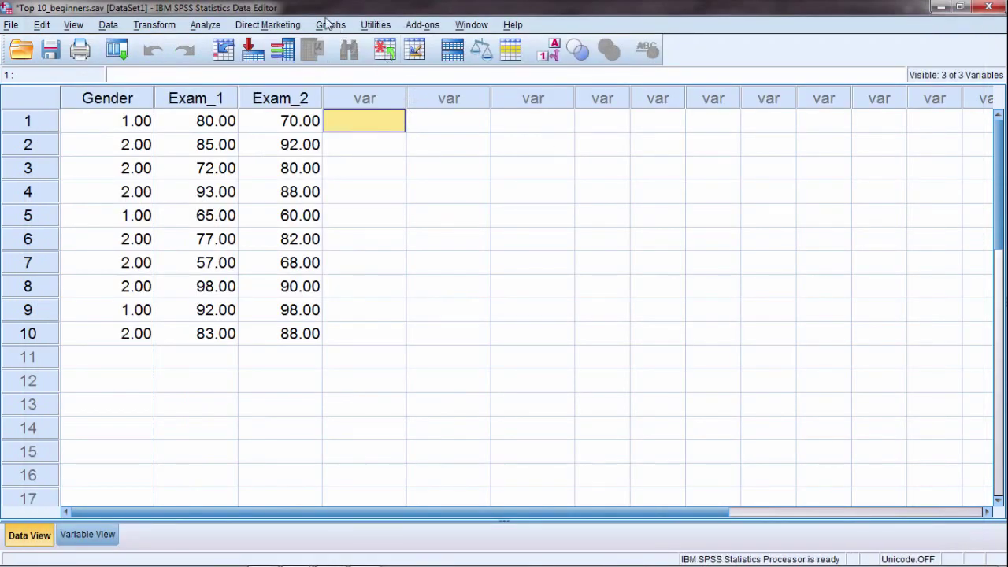
{"action": "left_click", "coordinate": [328, 23]}
{"action": "mouse_move", "coordinate": [368, 123]}
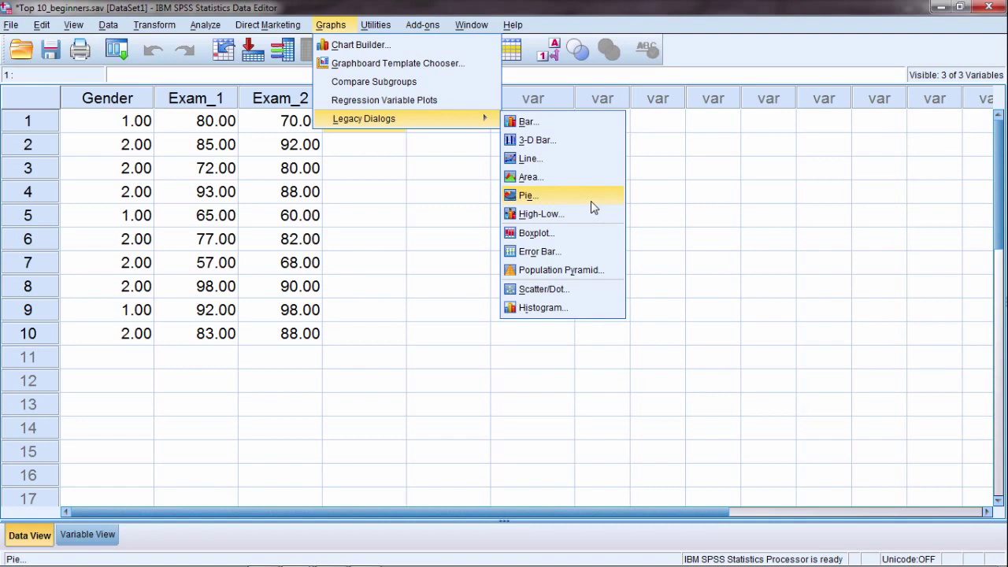
{"action": "left_click", "coordinate": [590, 121]}
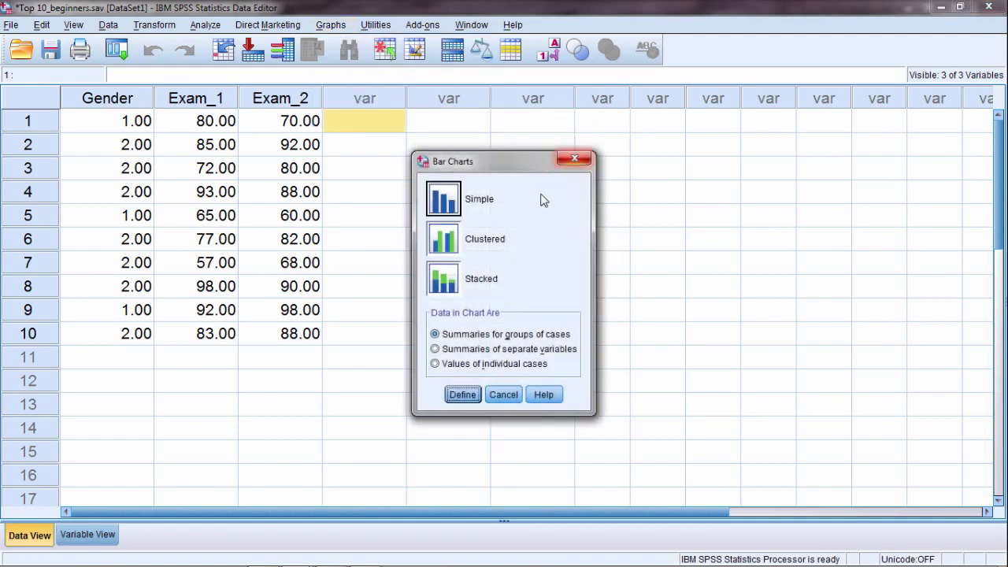
{"action": "left_click", "coordinate": [462, 394]}
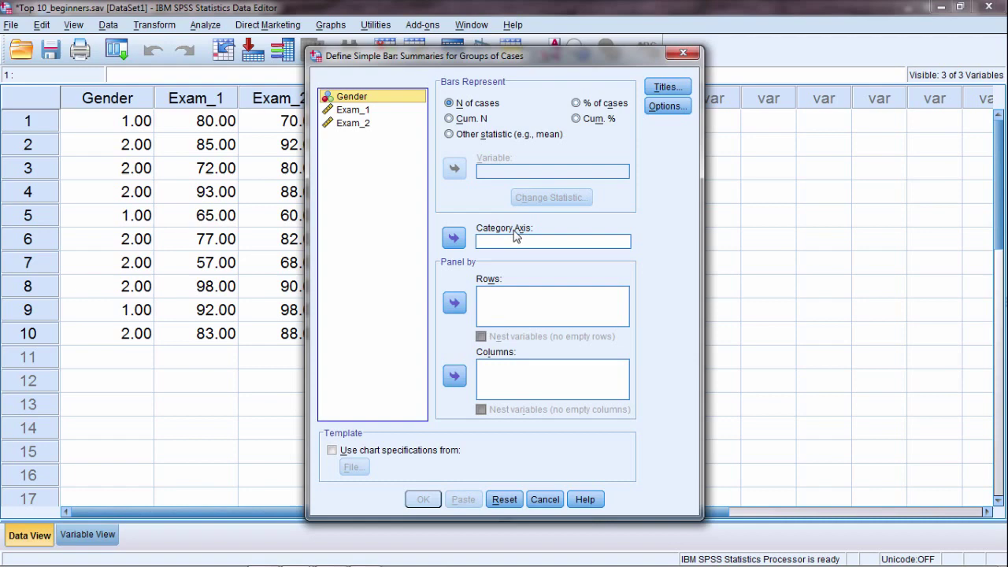
{"action": "left_click", "coordinate": [453, 243]}
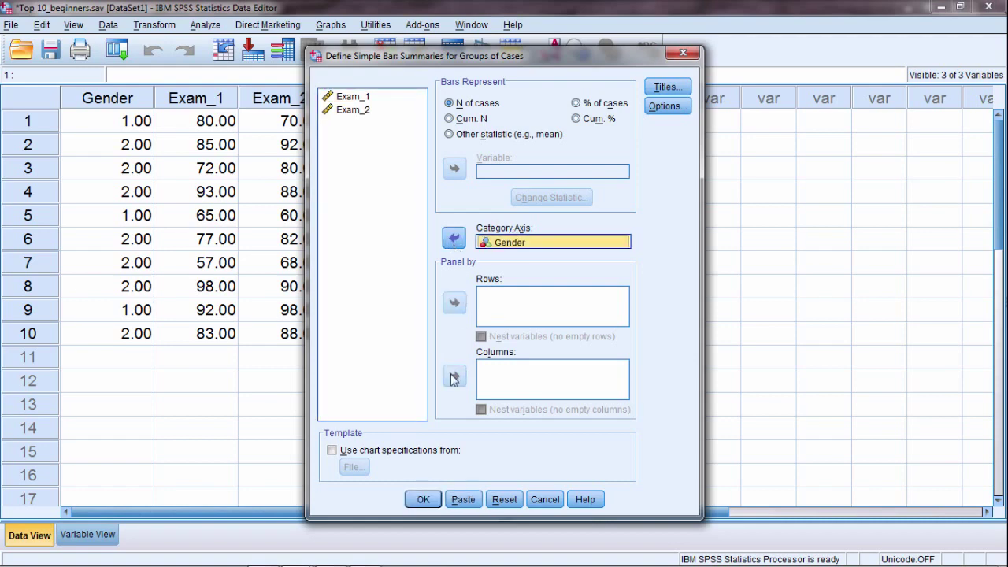
{"action": "left_click", "coordinate": [423, 499]}
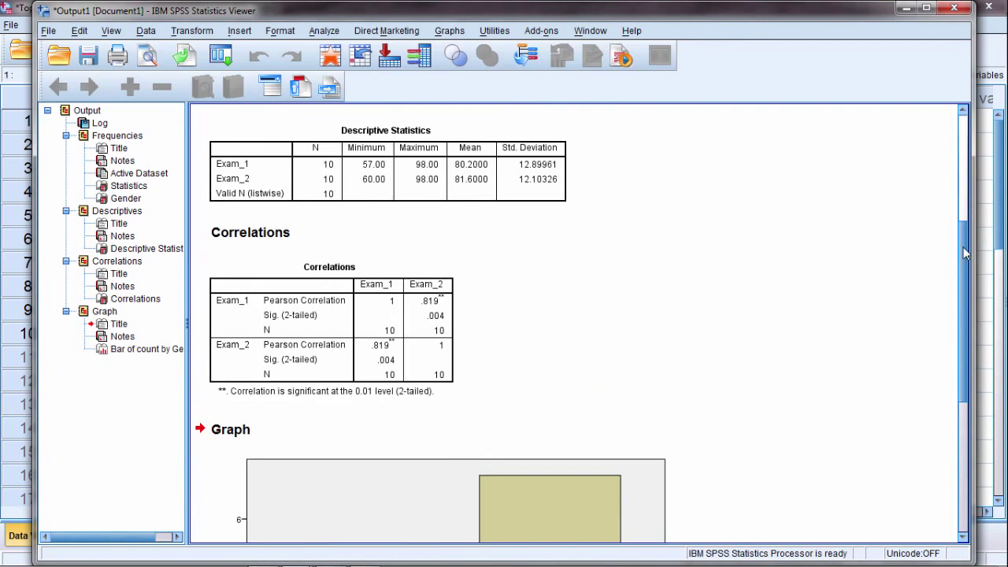
{"action": "left_click_drag", "start_coordinate": [966, 252], "coordinate": [966, 384]}
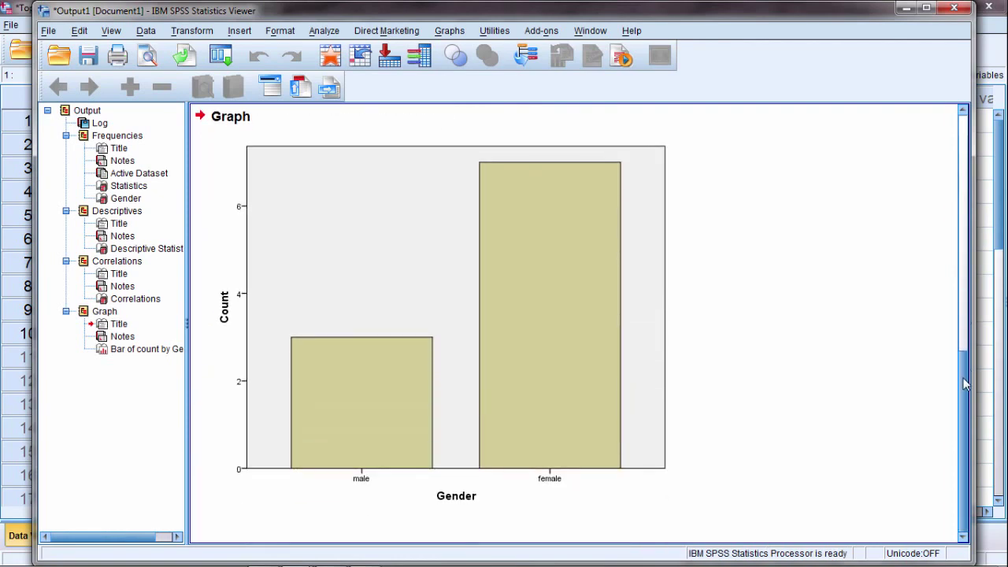
{"action": "left_click", "coordinate": [364, 494]}
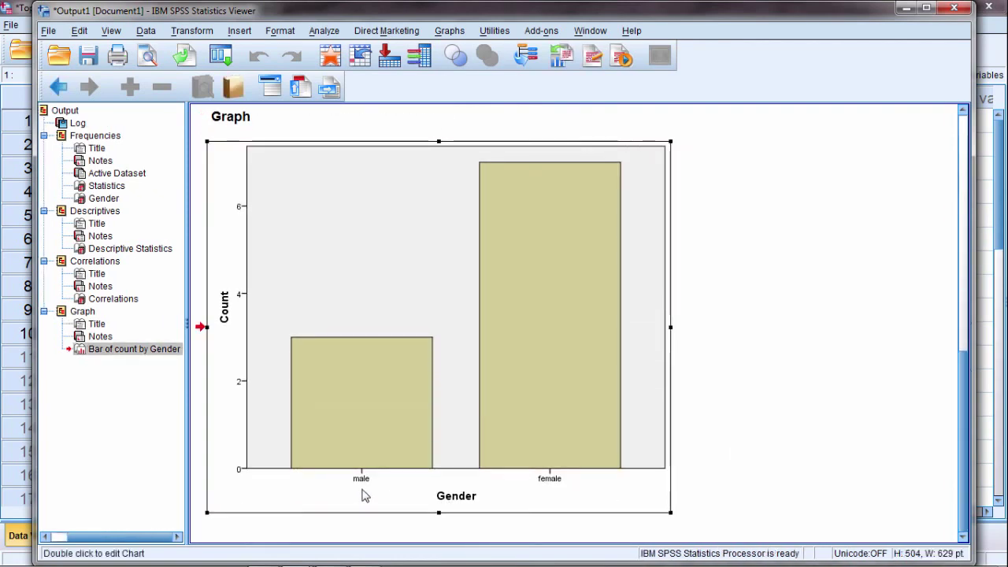
{"action": "double_click", "coordinate": [365, 494]}
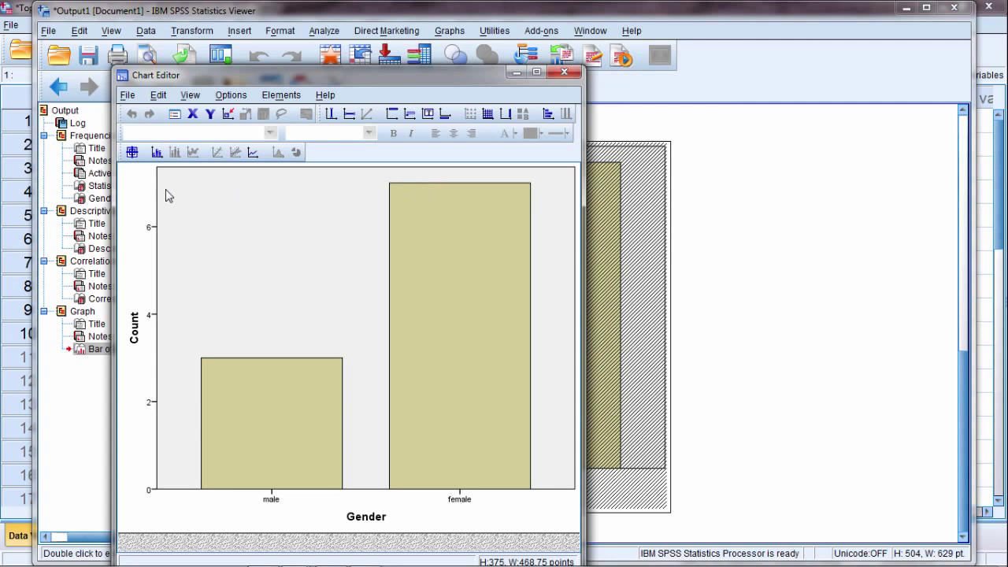
{"action": "key", "text": "alt+F4"}
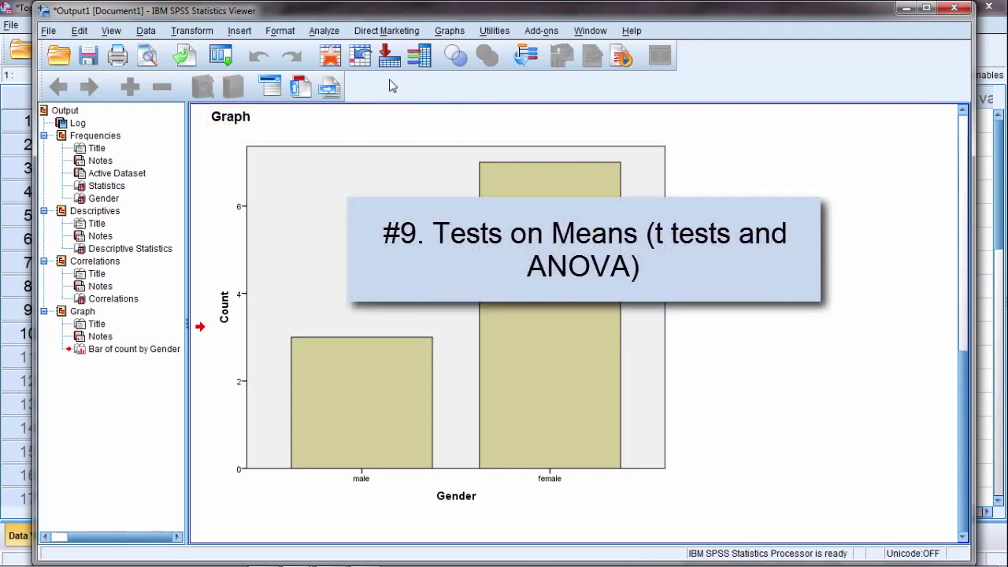
Step: Return to the Top 10_beginners.sav data grid and select, then clear, the Gender and Exam_1 columns
{"action": "left_click", "coordinate": [331, 60]}
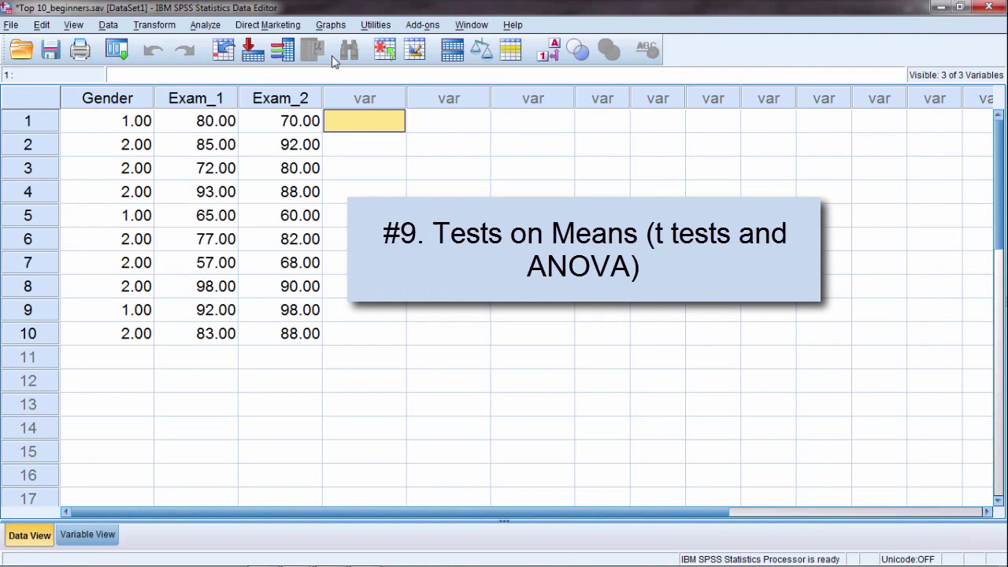
{"action": "left_click", "coordinate": [354, 144]}
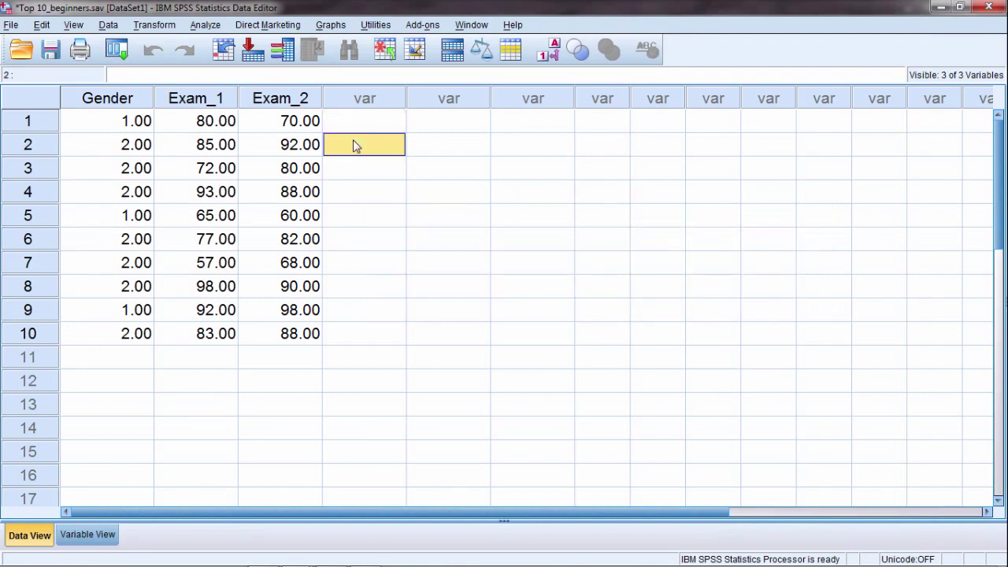
{"action": "left_click", "coordinate": [132, 98]}
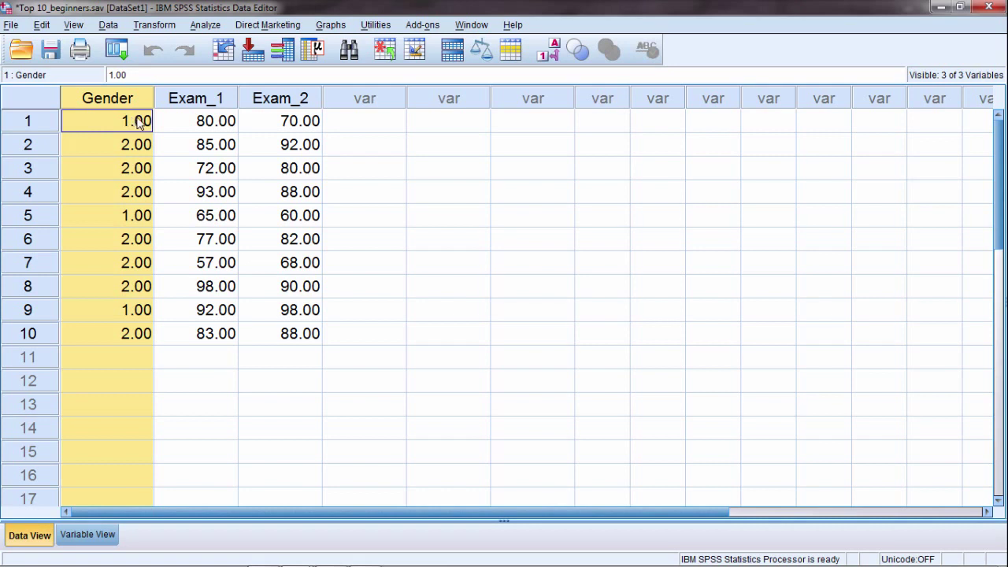
{"action": "left_click", "coordinate": [135, 146]}
{"action": "left_click", "coordinate": [186, 101]}
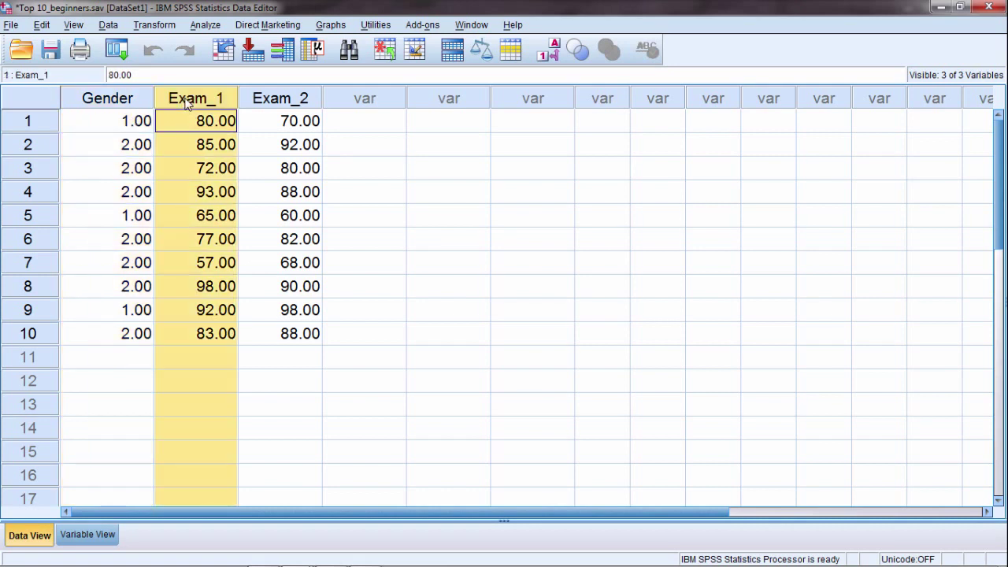
{"action": "left_click", "coordinate": [418, 193]}
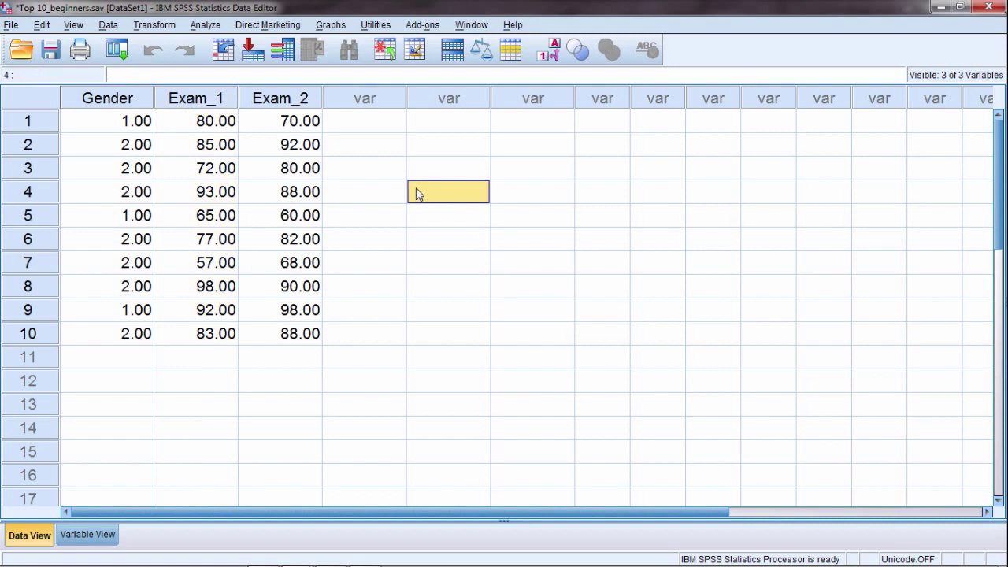
{"action": "left_click", "coordinate": [204, 25]}
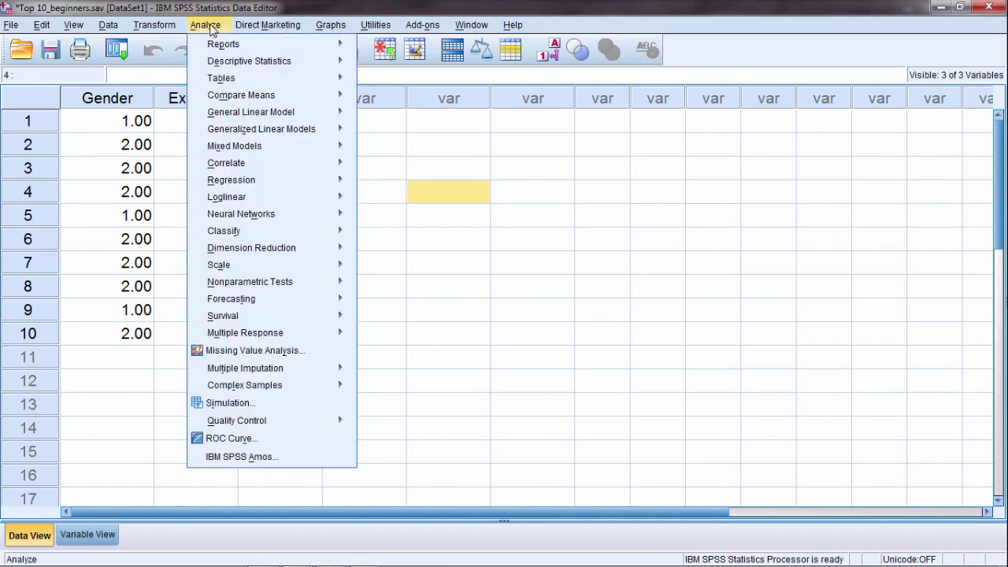
{"action": "mouse_move", "coordinate": [230, 101]}
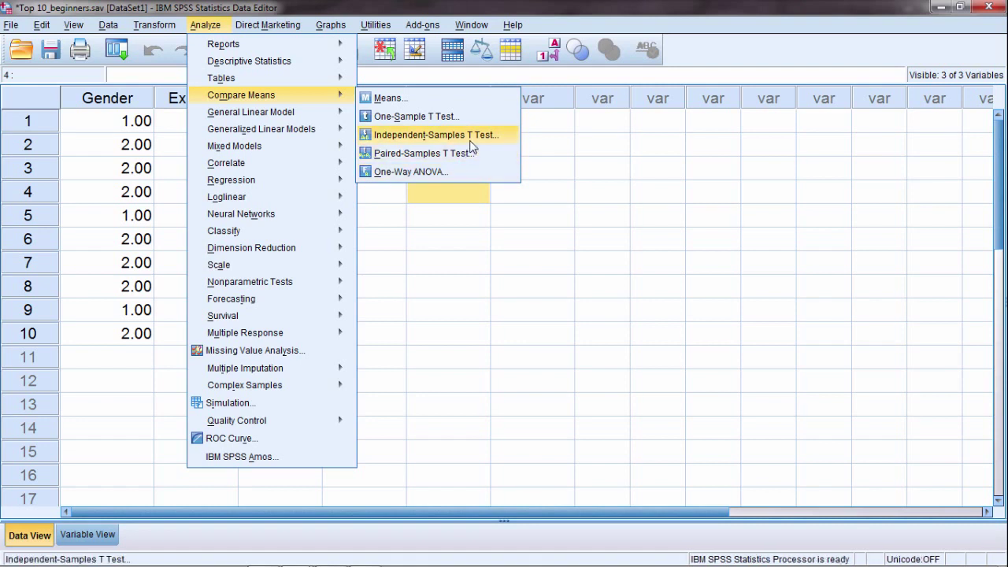
{"action": "left_click", "coordinate": [541, 145]}
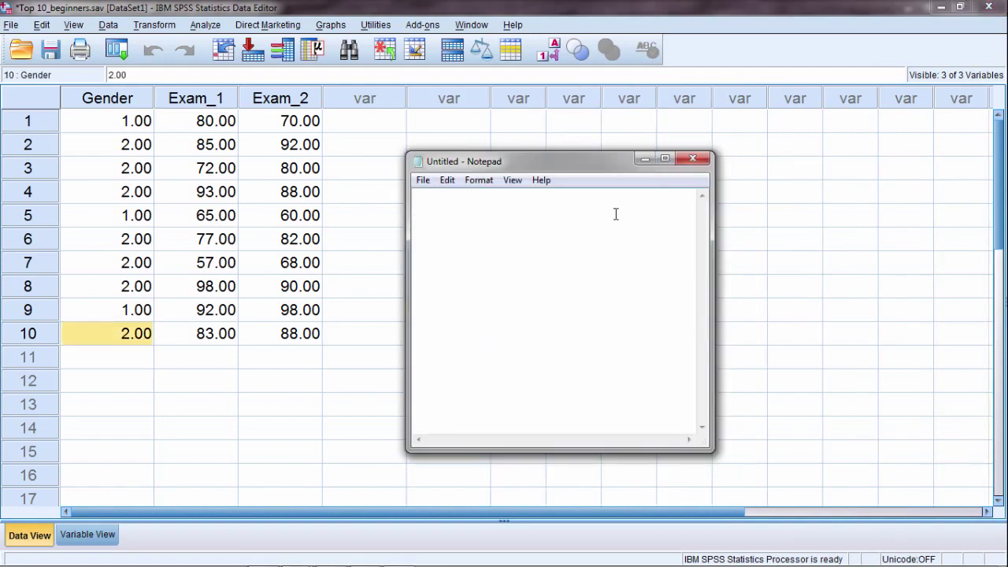
Step: Type the lines 'Data Files .sav' and 'Viewer (Output) Files .spv' with tab-separated extensions
{"action": "type", "text": "Daa"}
{"action": "key", "text": "BackSpace"}
{"action": "type", "text": "ta Files"}
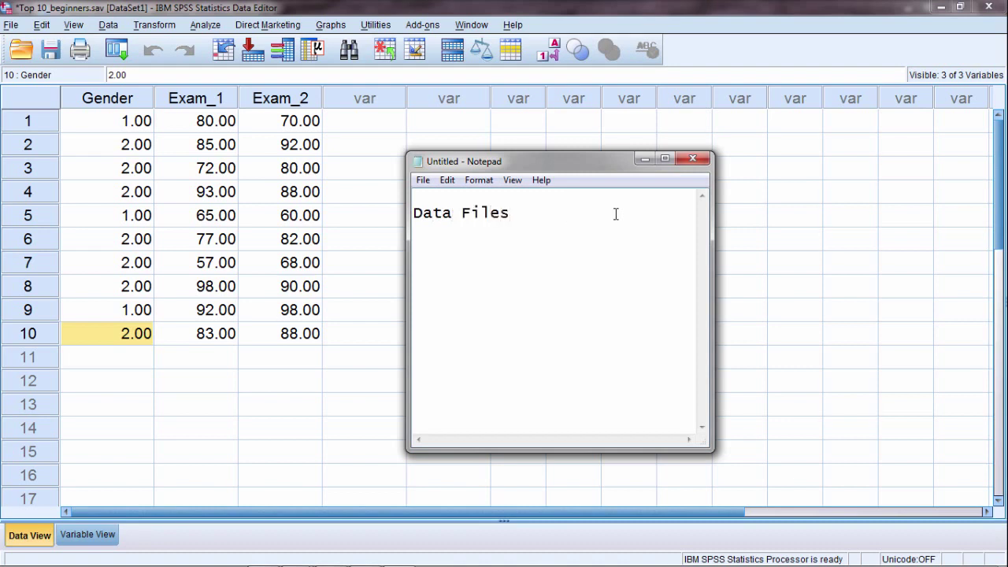
{"action": "type", "text": "\t.sav"}
{"action": "key", "text": "Return"}
{"action": "key", "text": "Return"}
{"action": "type", "text": "Viewer"}
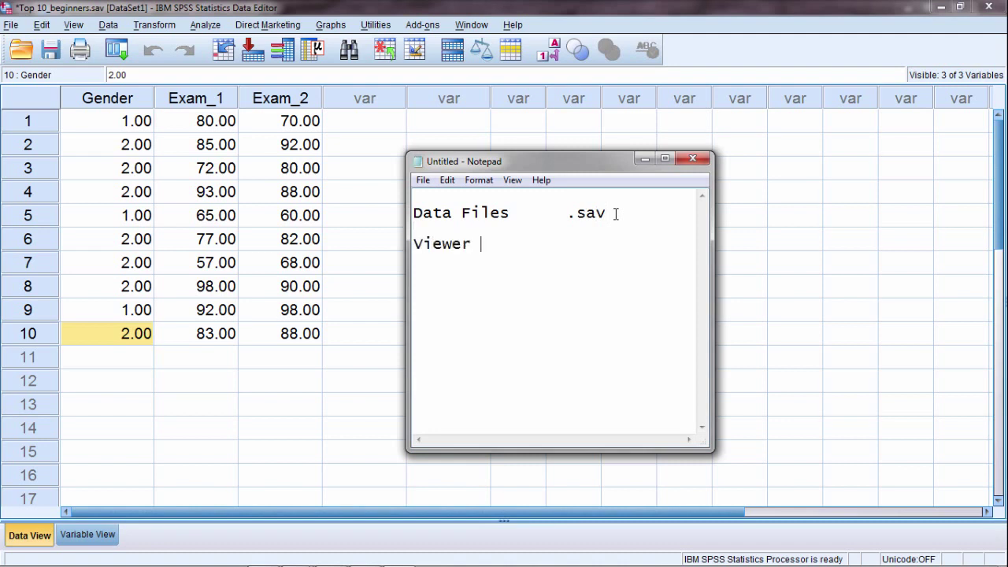
{"action": "type", "text": " (Output)\tFiles"}
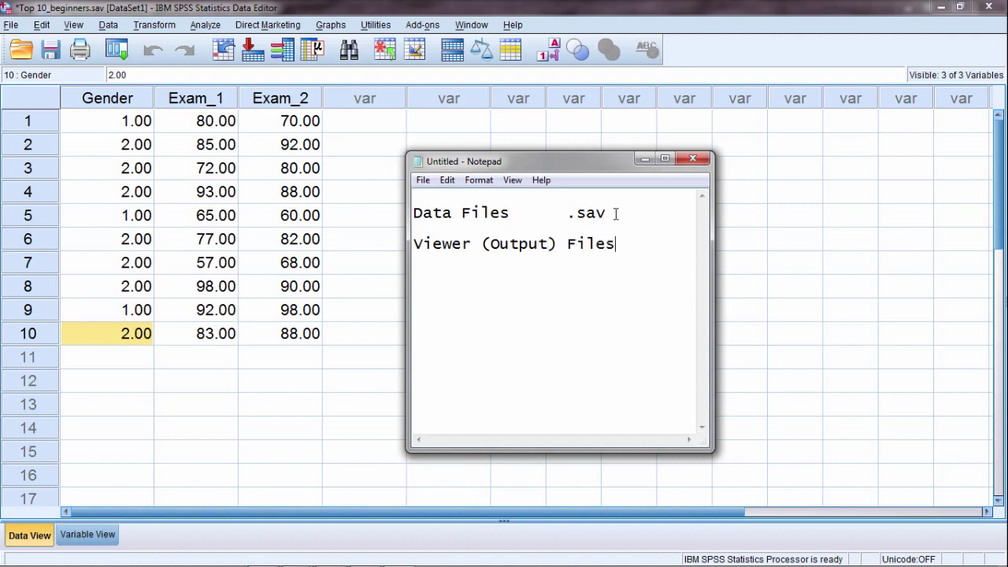
{"action": "key", "text": "Tab"}
{"action": "type", "text": ".sp"}
{"action": "type", "text": "v"}
Step: Tab-align .sav, widen the Notepad window, and add the line 'Syntax Files .sps'
{"action": "left_click", "coordinate": [565, 215]}
{"action": "key", "text": "Tab"}
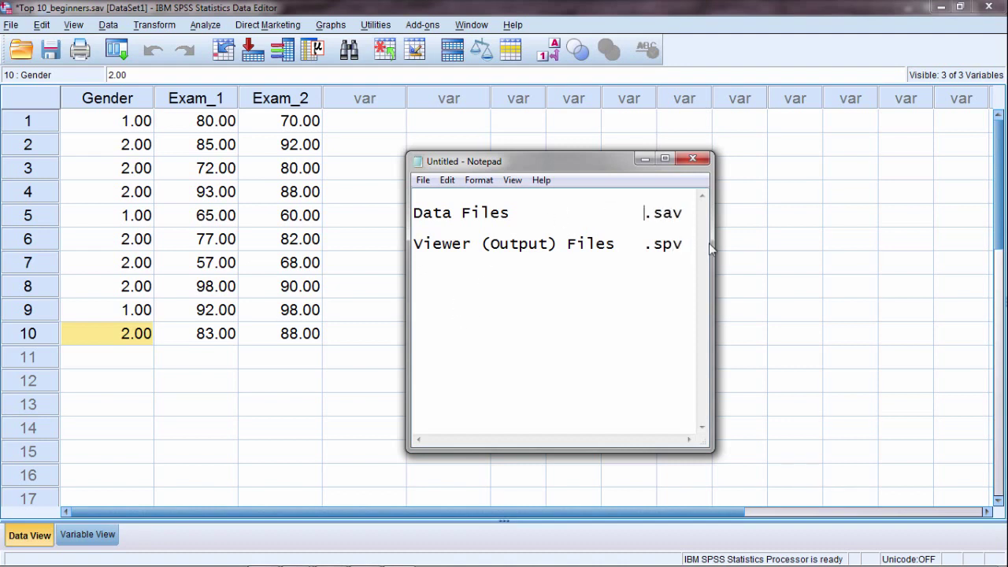
{"action": "left_click_drag", "start_coordinate": [714, 246], "coordinate": [747, 246]}
{"action": "left_click", "coordinate": [508, 271]}
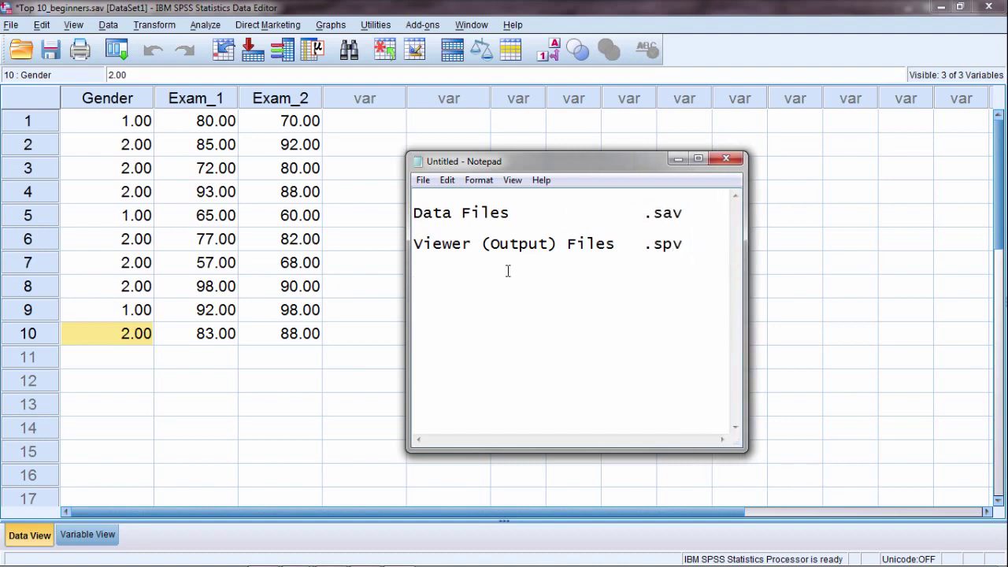
{"action": "type", "text": "Syntax Files"}
{"action": "key", "text": "Tab"}
{"action": "key", "text": "Tab"}
{"action": "type", "text": ".sps"}
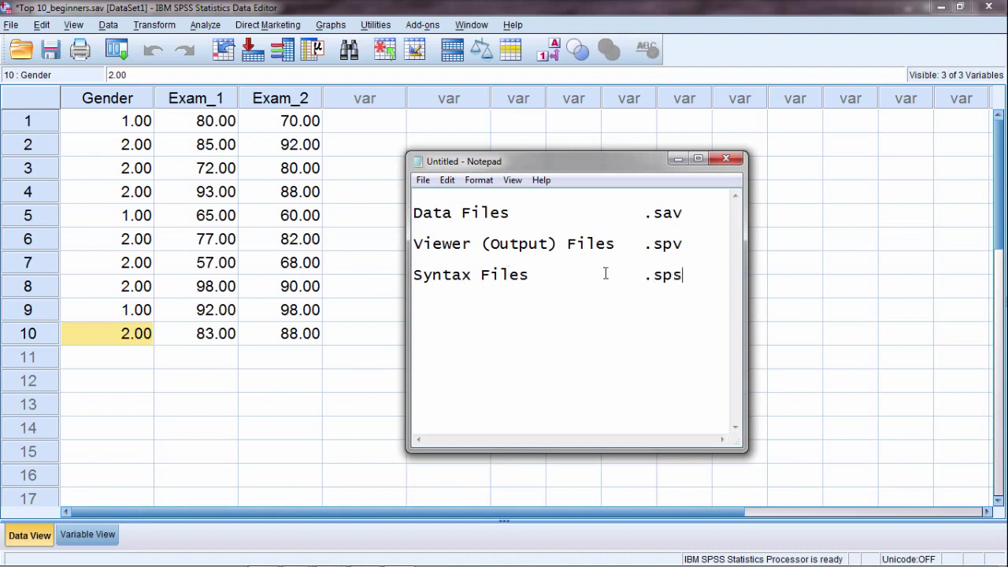
{"action": "left_click_drag", "start_coordinate": [414, 211], "coordinate": [704, 286]}
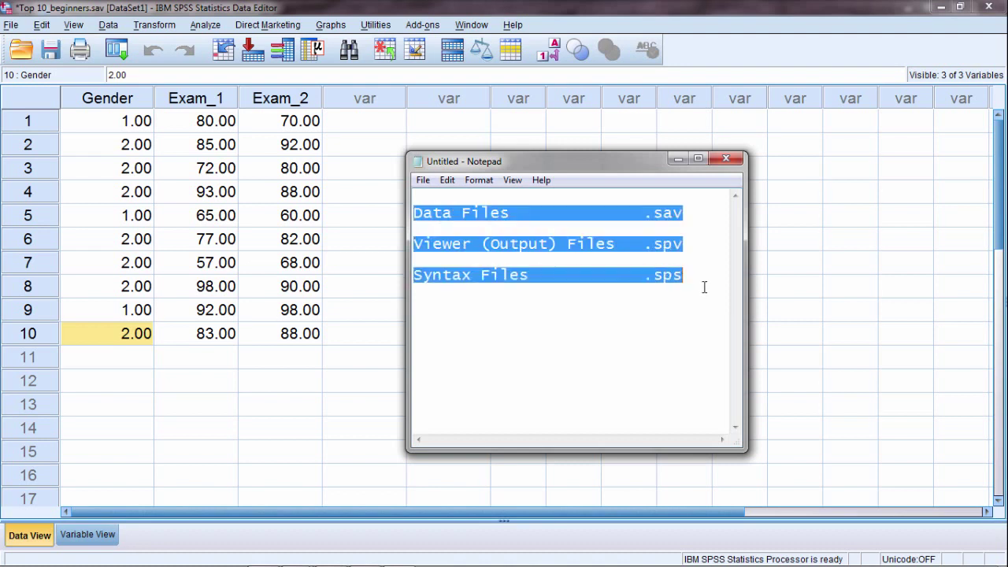
{"action": "left_click", "coordinate": [671, 304]}
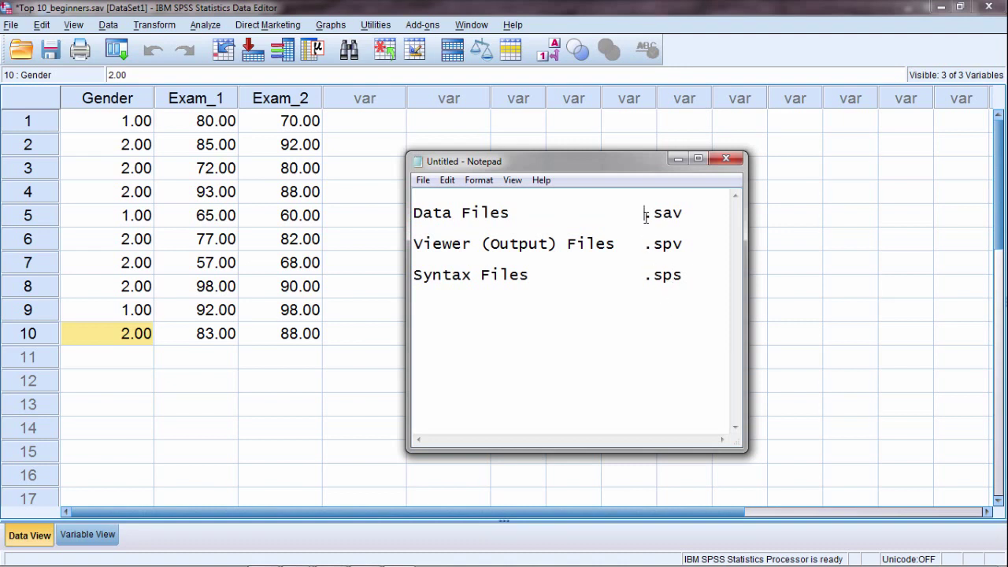
{"action": "left_click_drag", "start_coordinate": [645, 213], "coordinate": [683, 217]}
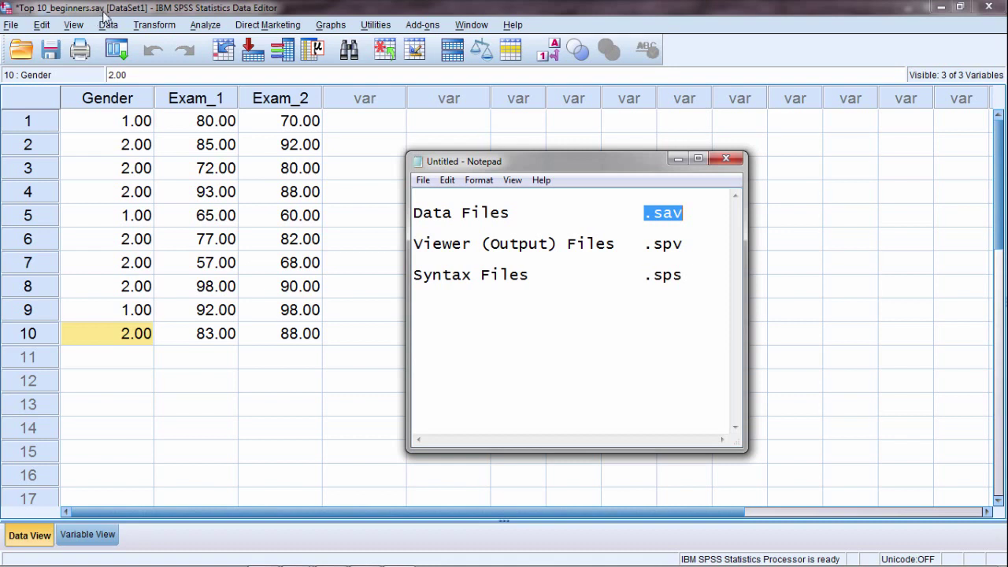
{"action": "left_click", "coordinate": [472, 25]}
{"action": "left_click", "coordinate": [497, 103]}
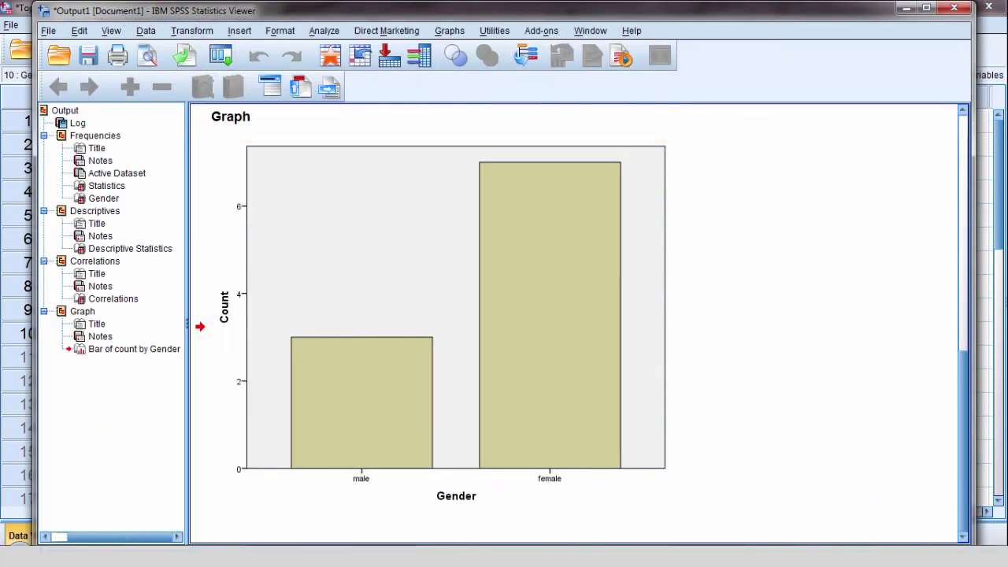
{"action": "key", "text": "alt+Tab"}
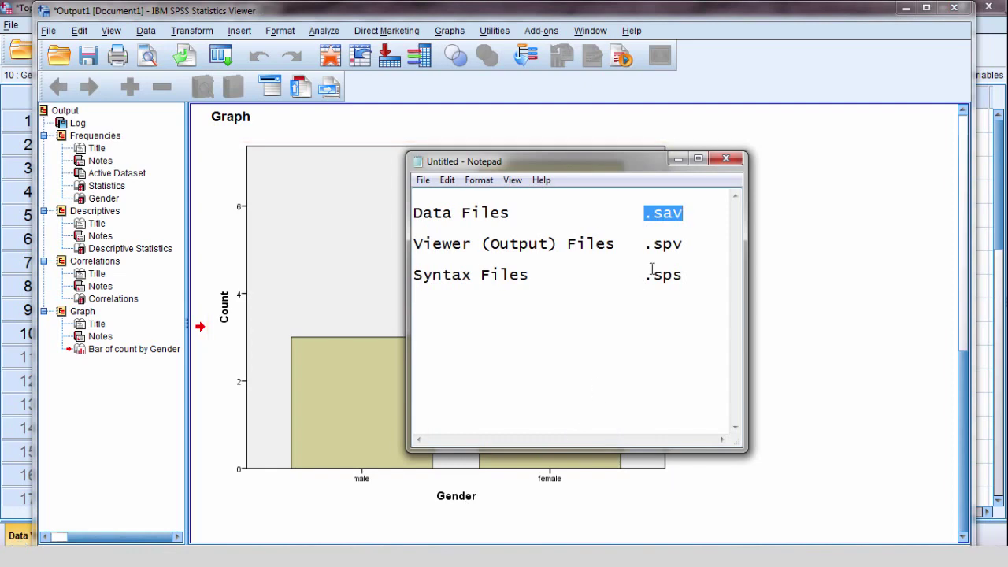
{"action": "left_click_drag", "start_coordinate": [646, 244], "coordinate": [683, 244]}
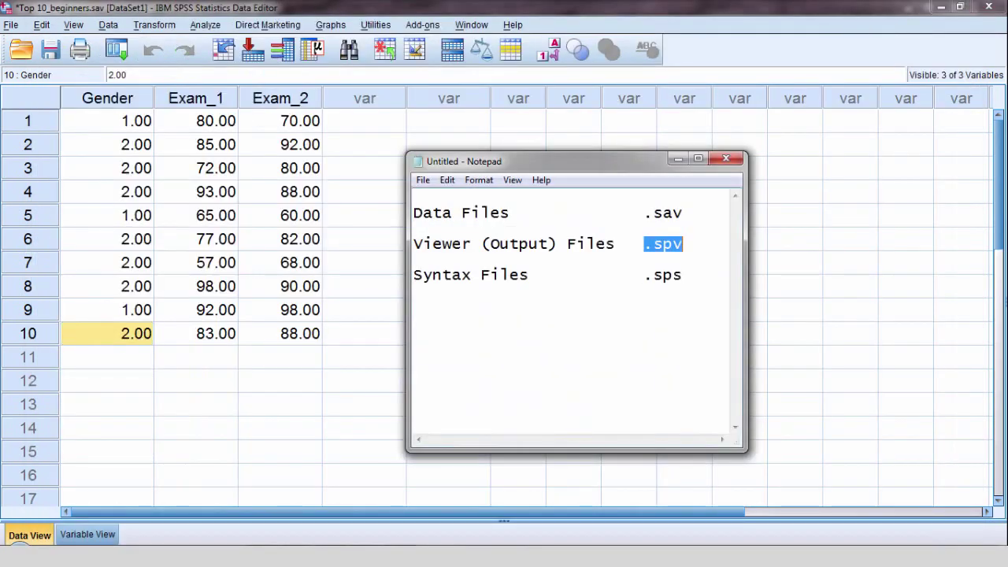
{"action": "left_click", "coordinate": [661, 294]}
{"action": "left_click_drag", "start_coordinate": [685, 275], "coordinate": [432, 265]}
{"action": "left_click", "coordinate": [656, 291]}
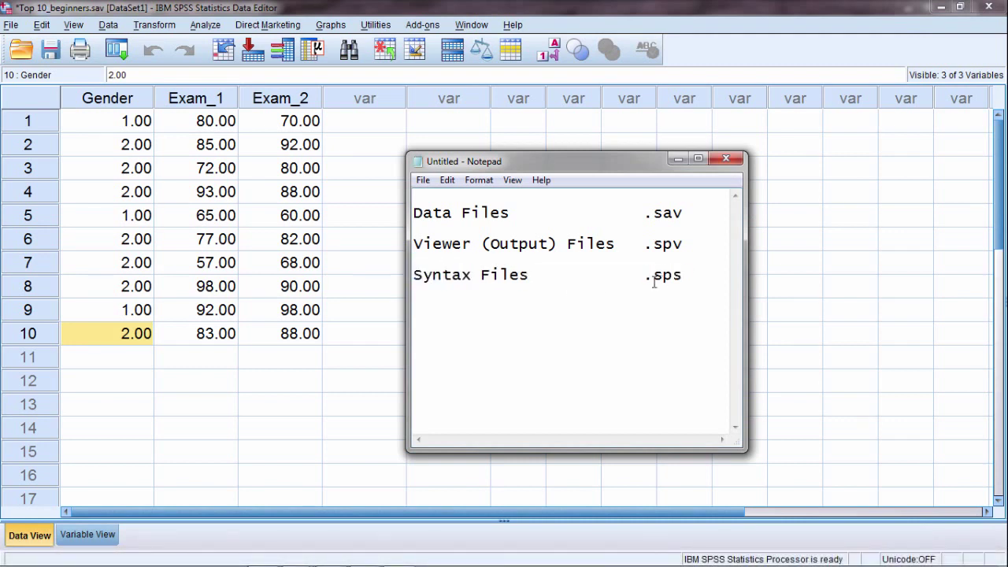
Step: Paste Frequencies syntax for Gender from Analyze > Descriptive Statistics > Frequencies
{"action": "left_click", "coordinate": [383, 270]}
{"action": "left_click", "coordinate": [207, 25]}
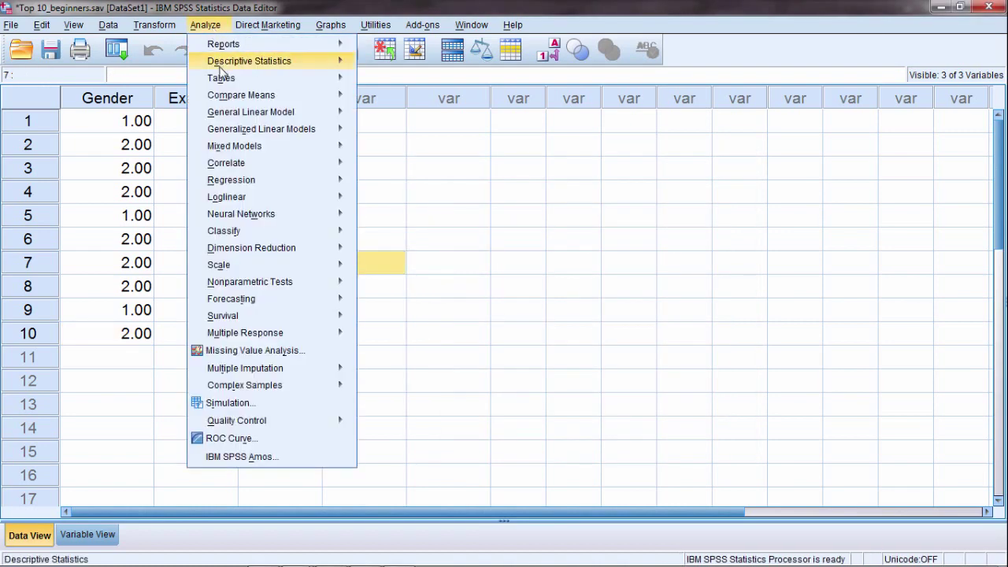
{"action": "mouse_move", "coordinate": [260, 61]}
{"action": "left_click", "coordinate": [402, 62]}
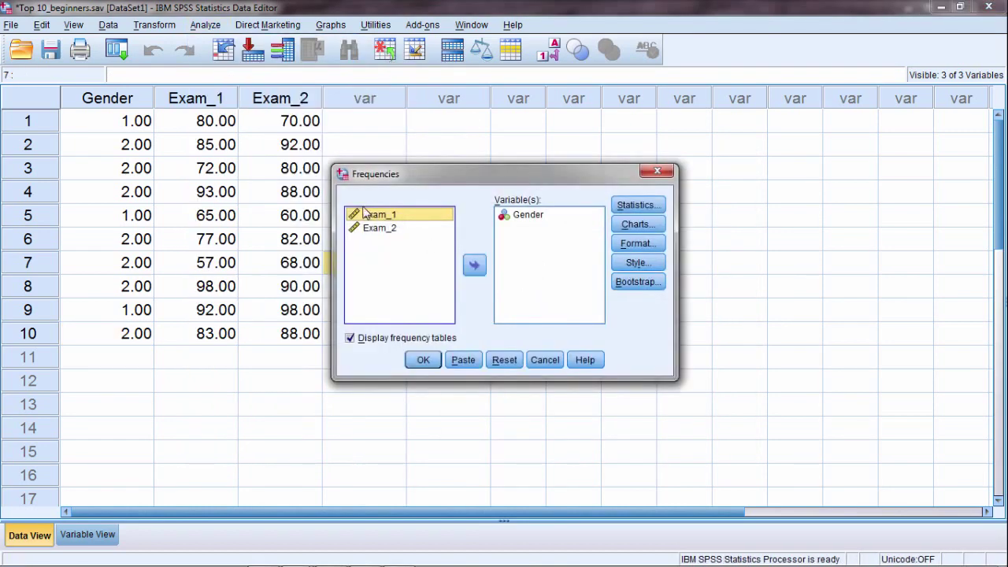
{"action": "left_click", "coordinate": [463, 366]}
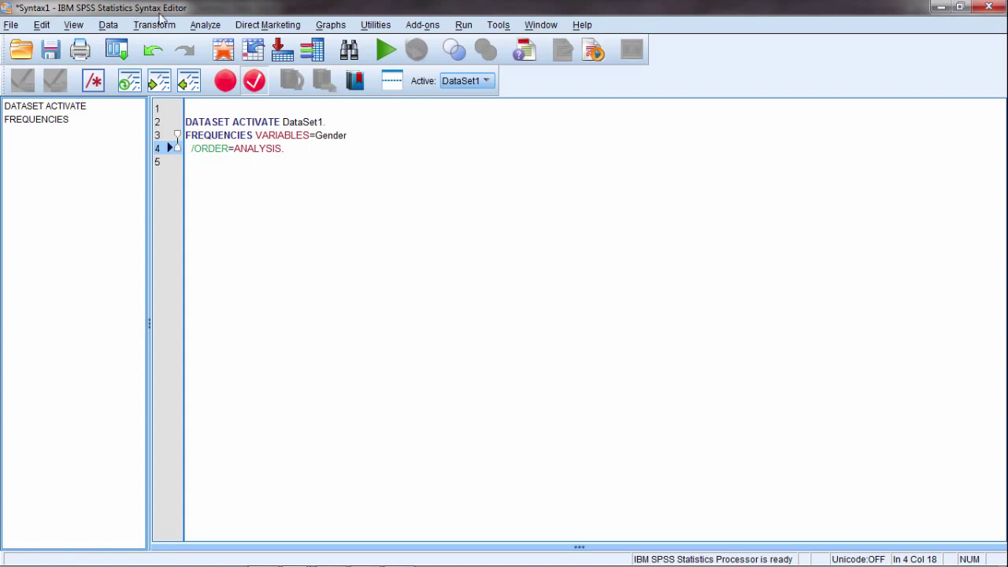
Step: Select all the syntax, then the FREQUENCIES command on lines 2–4, clearing each selection
{"action": "key", "text": "ctrl+a"}
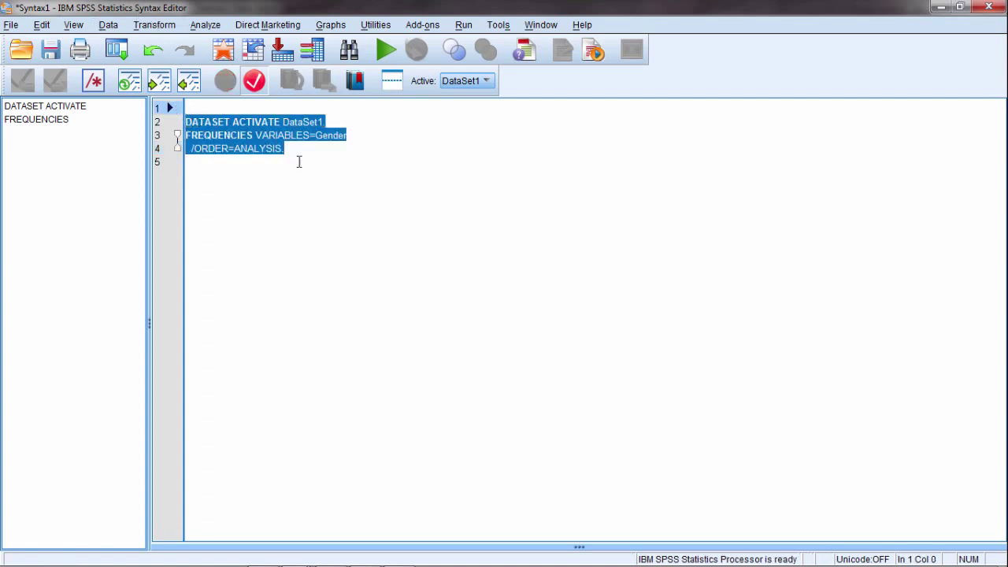
{"action": "left_click", "coordinate": [312, 163]}
{"action": "left_click_drag", "start_coordinate": [284, 150], "coordinate": [186, 118]}
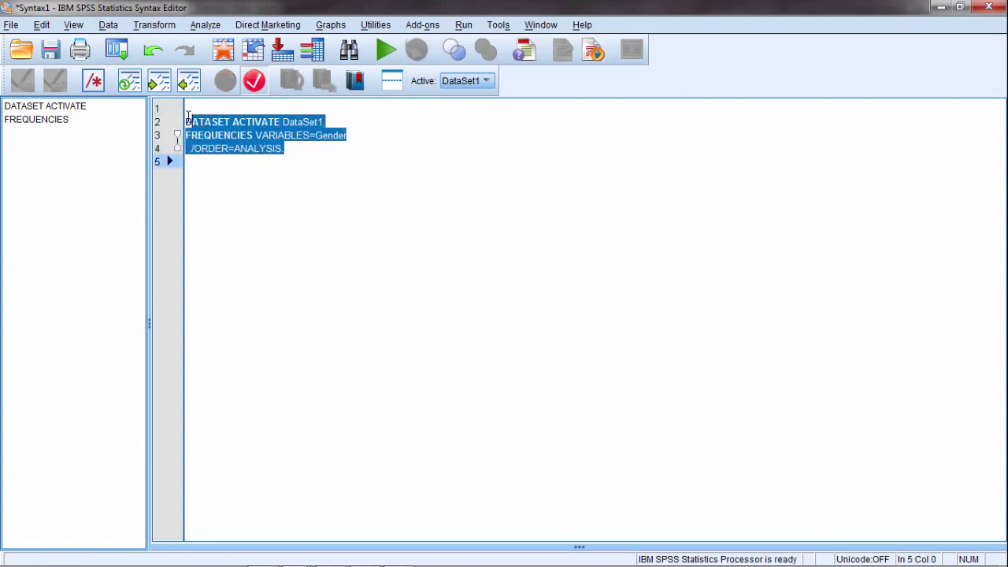
{"action": "left_click", "coordinate": [337, 164]}
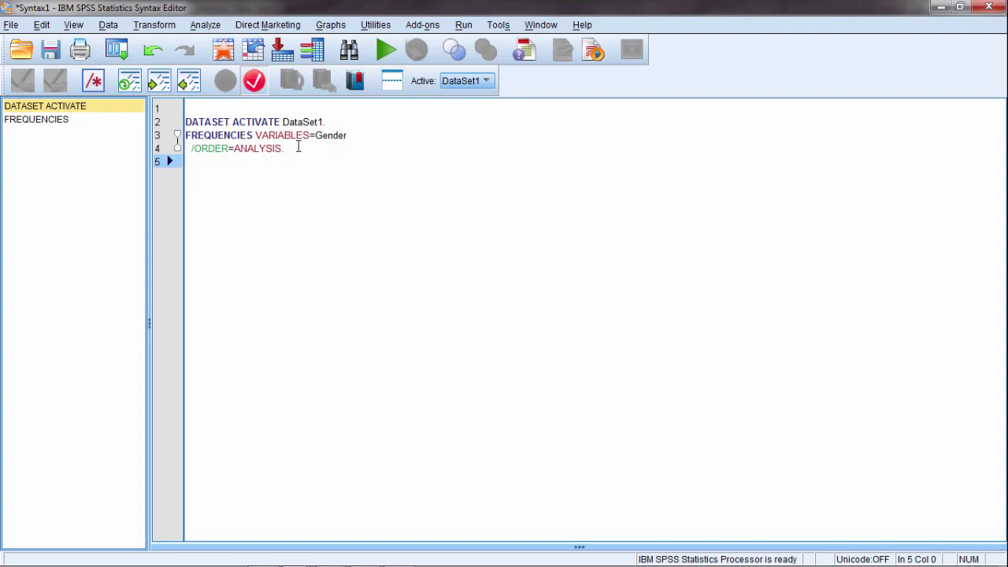
Step: Run lines 2–4 to get the Gender table (3 male, 7 female), then return to Syntax1
{"action": "left_click_drag", "start_coordinate": [299, 147], "coordinate": [186, 120]}
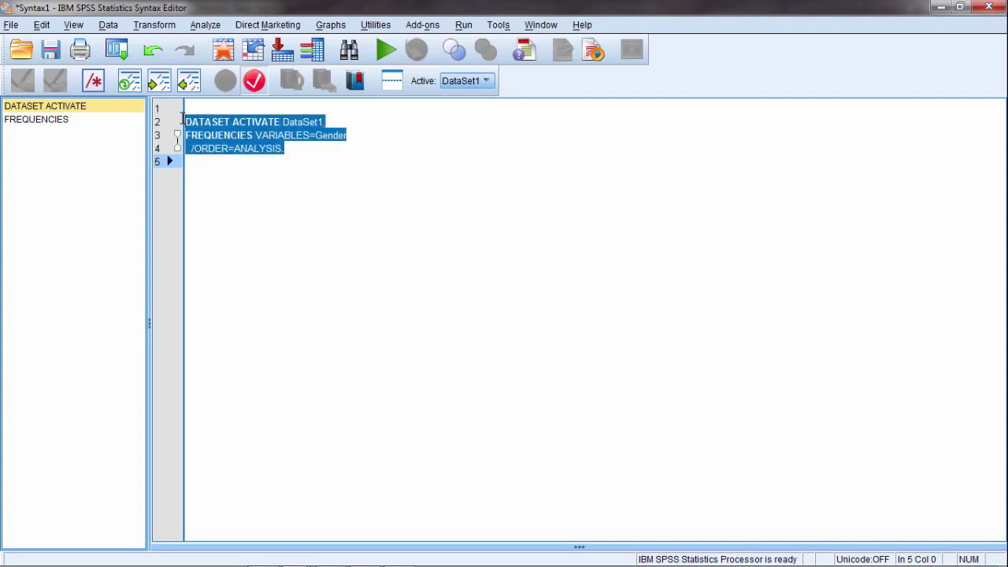
{"action": "left_click", "coordinate": [386, 52]}
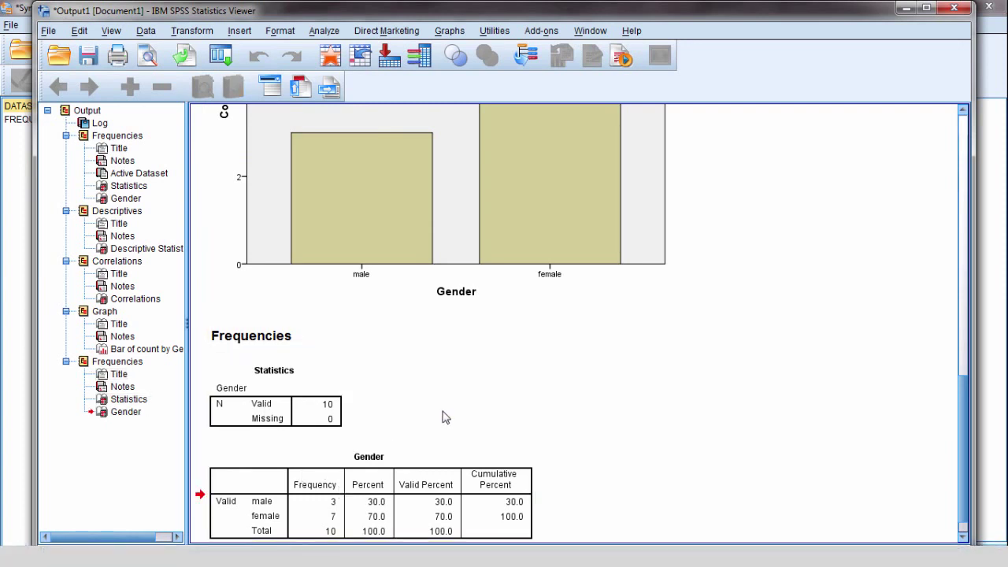
{"action": "left_click", "coordinate": [591, 30]}
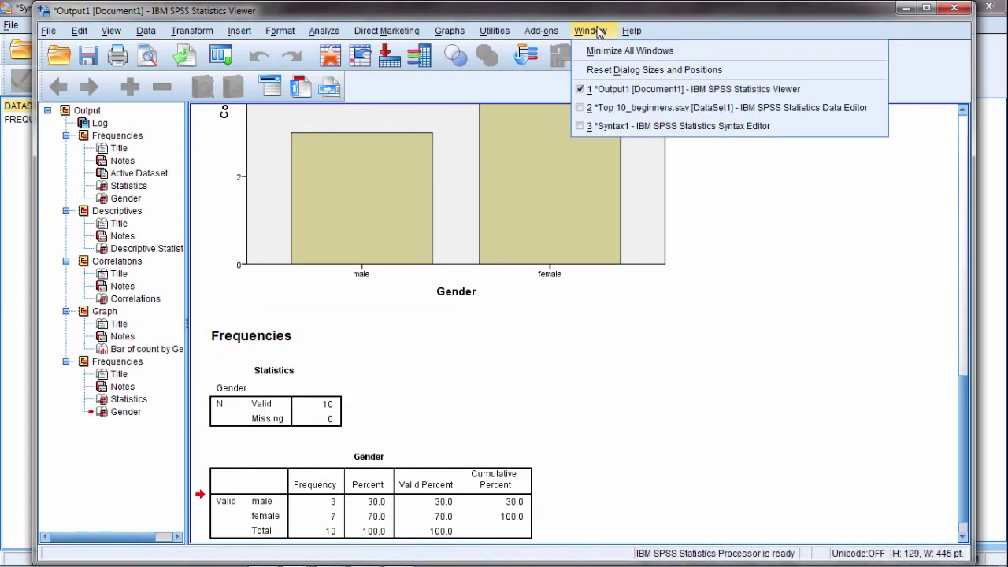
{"action": "left_click", "coordinate": [616, 127]}
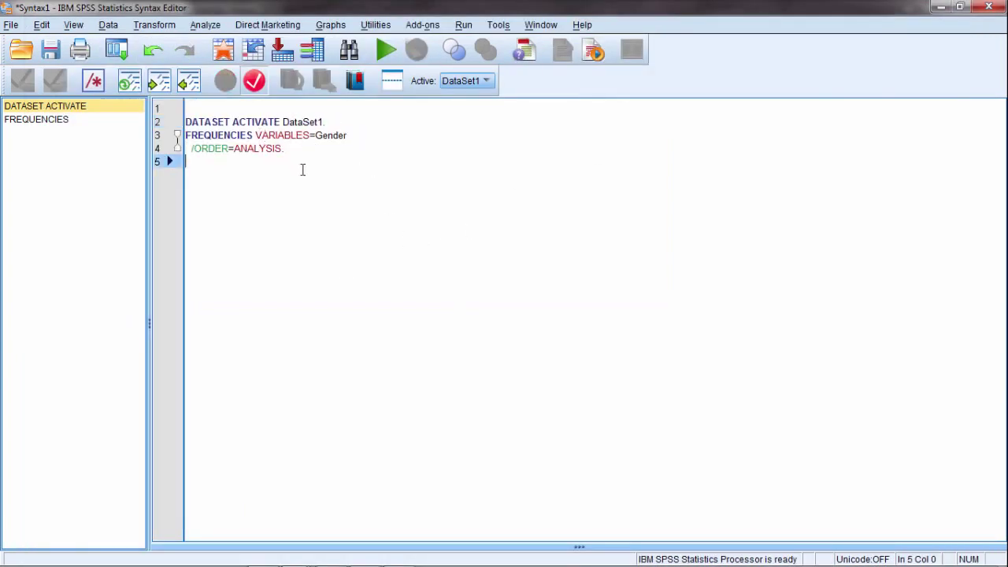
{"action": "key", "text": "alt+Tab"}
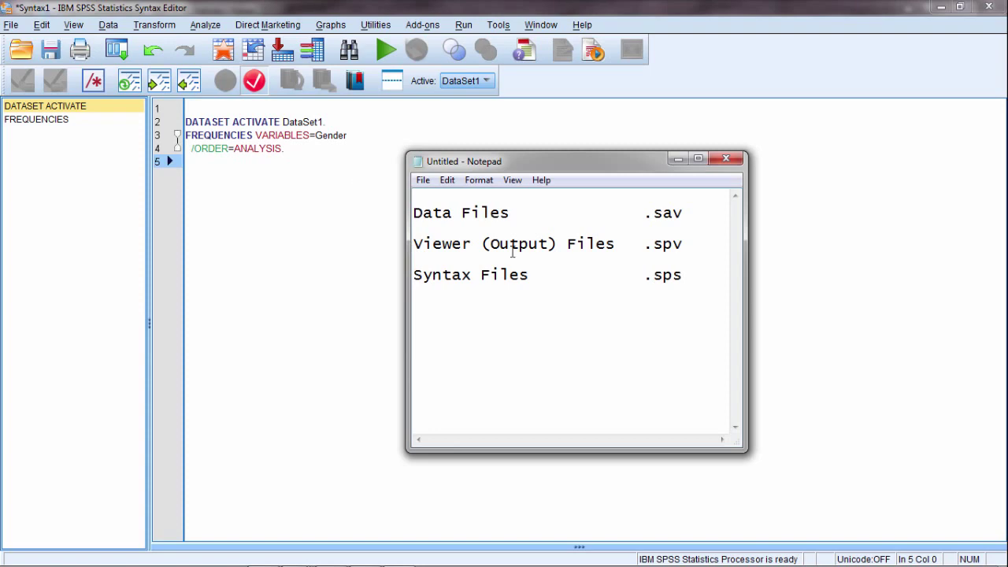